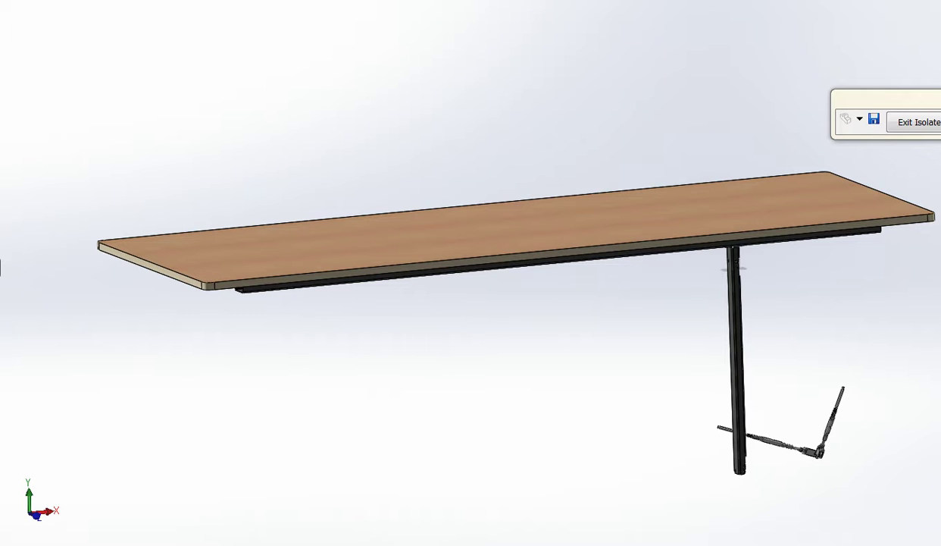
# Examine the isolated tabletop from above and below, including the two support rails on its underside
pyautogui.scroll(5, 646, 294)
pyautogui.scroll(-5, 693, 295)
pyautogui.scroll(2, 373, 249)
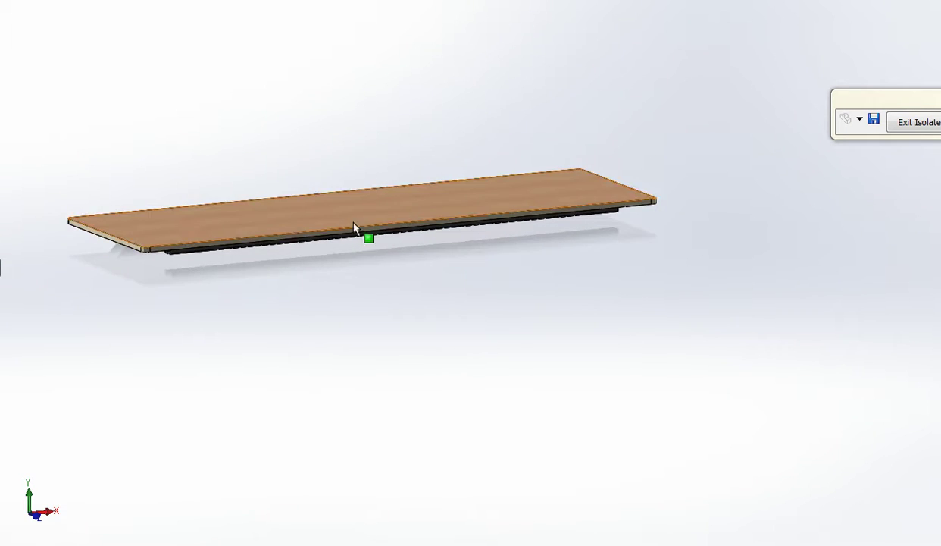
pyautogui.moveTo(354, 227); pyautogui.dragTo(582, 160)
pyautogui.moveTo(591, 227); pyautogui.dragTo(428, 173)
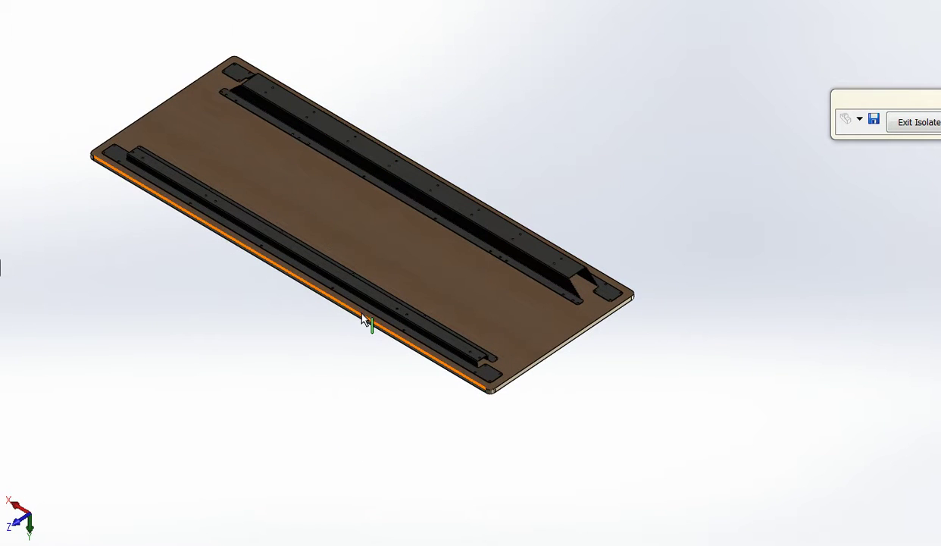
pyautogui.scroll(-3, 439, 351)
pyautogui.scroll(3, 458, 307)
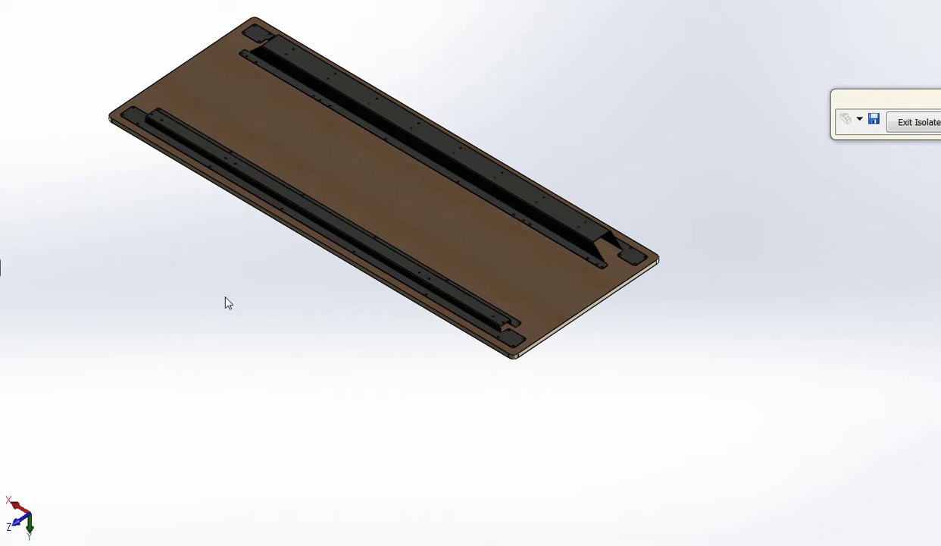
pyautogui.moveTo(297, 279); pyautogui.dragTo(267, 254)
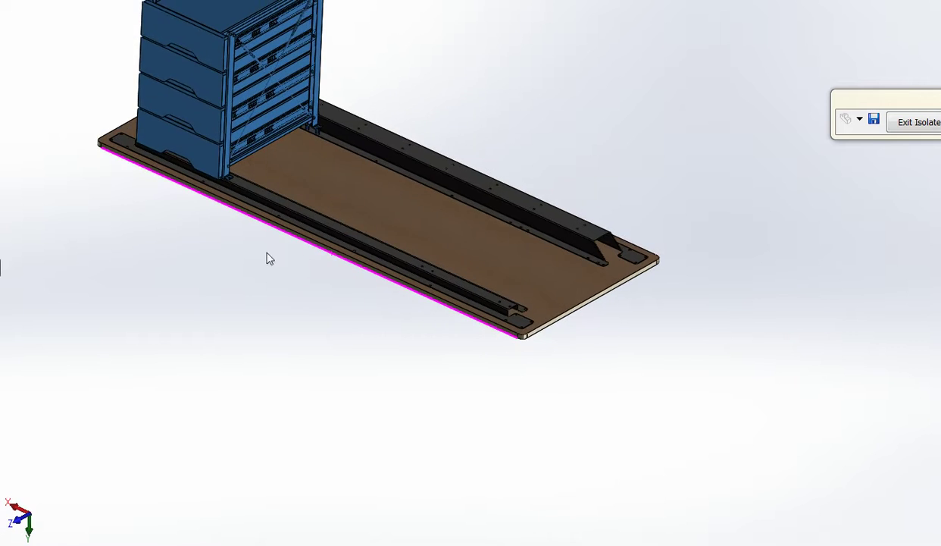
# Hide the file cabinet's drawers so that its leg frame and drawer slides are exposed
pyautogui.click(261, 250)
pyautogui.scroll(-4, 188, 139)
pyautogui.click(617, 79)
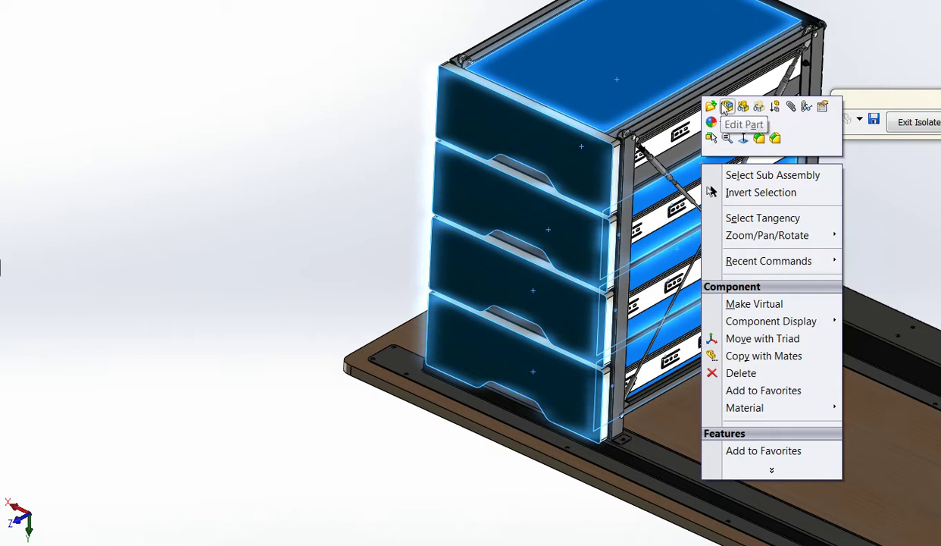
pyautogui.click(745, 107)
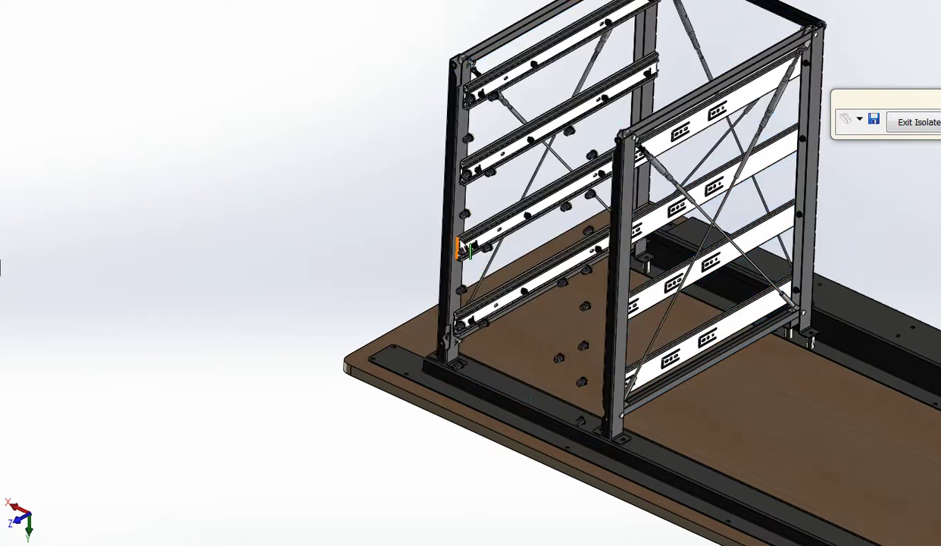
# Select the cylindrical spacer under the cabinet leg's foot and make the tabletop transparent
pyautogui.moveTo(405, 164); pyautogui.dragTo(614, 82)
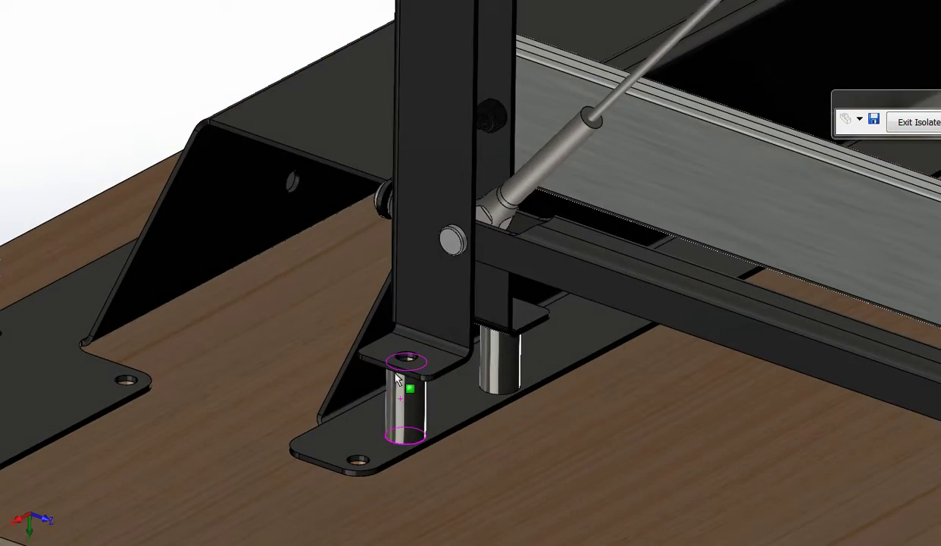
pyautogui.click(403, 401)
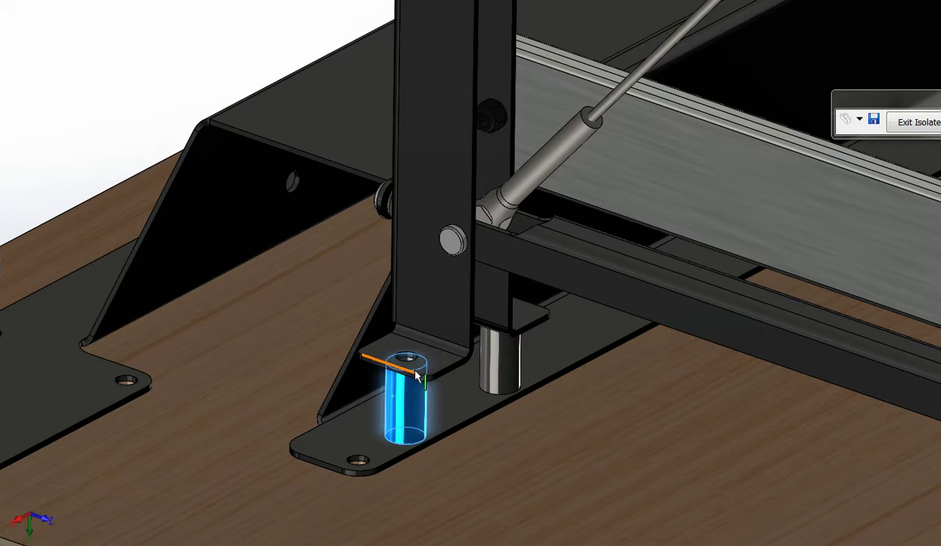
pyautogui.scroll(3, 348, 469)
pyautogui.rightClick(394, 443)
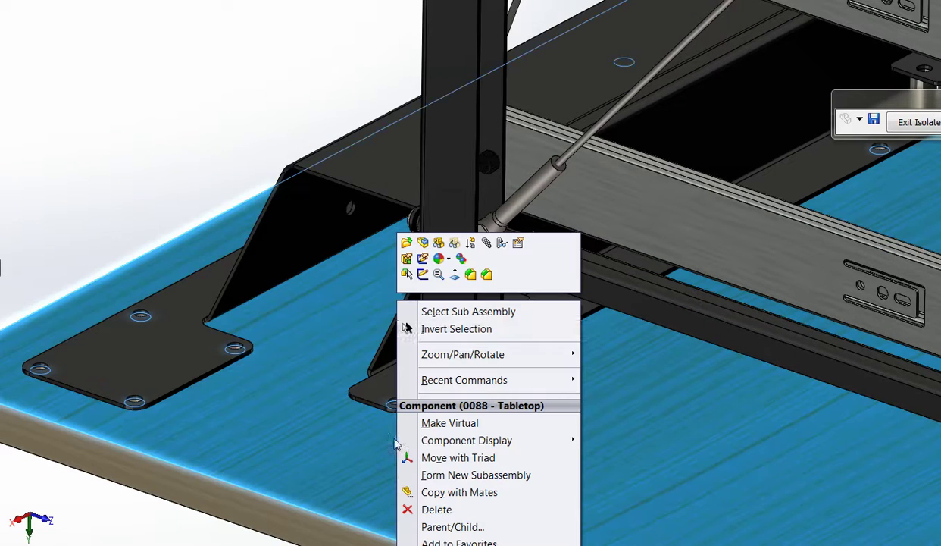
pyautogui.click(455, 244)
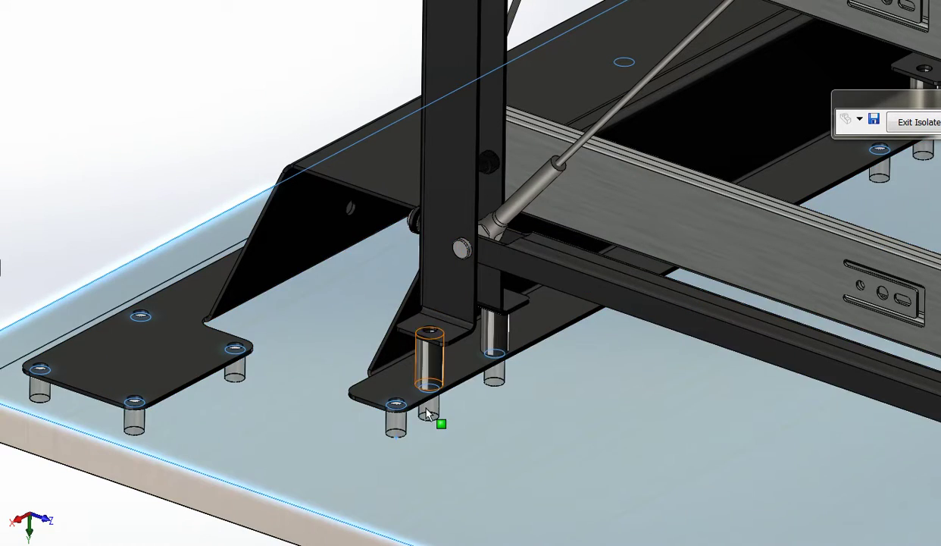
# Examine the holes and threaded inserts in the tabletop beneath the rail flange and the leg spacers
pyautogui.scroll(-5, 422, 416)
pyautogui.scroll(3, 391, 381)
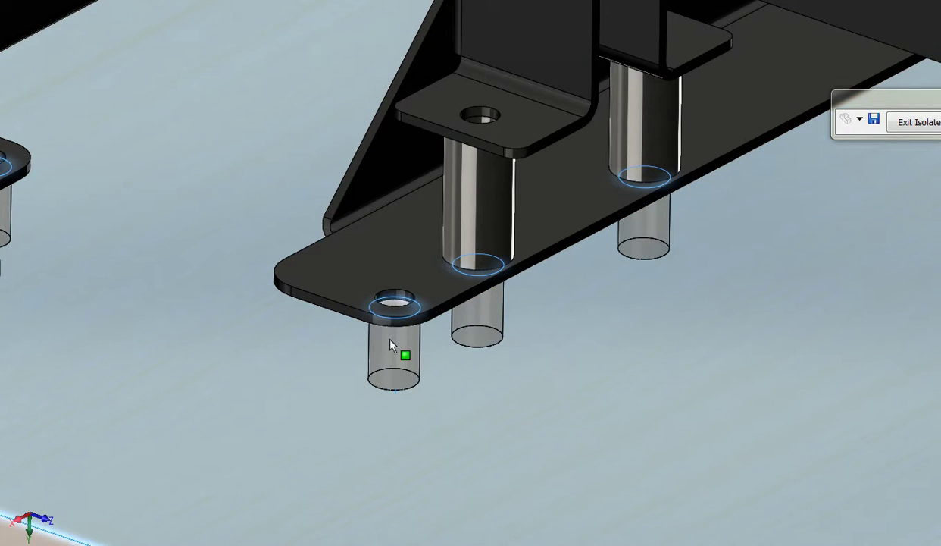
pyautogui.scroll(-3, 340, 339)
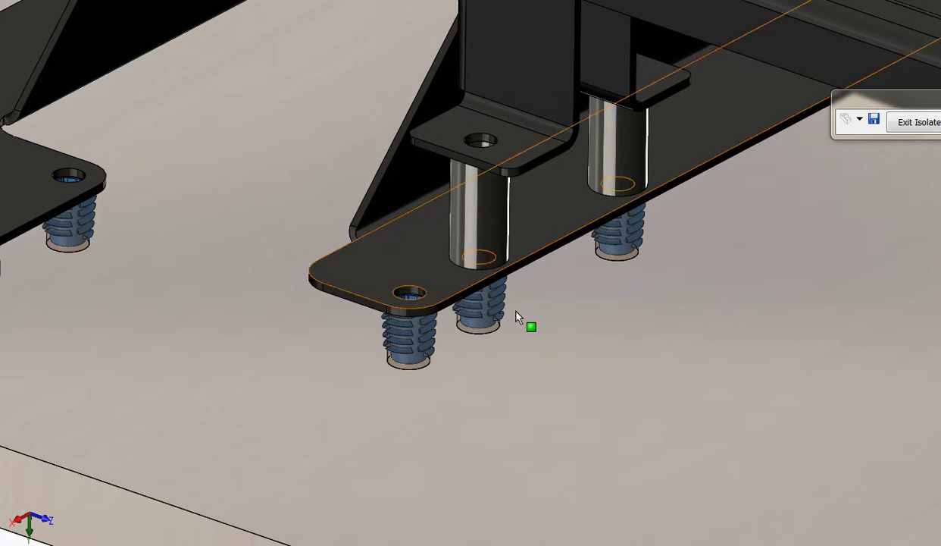
pyautogui.scroll(5, 510, 312)
pyautogui.scroll(-2, 453, 134)
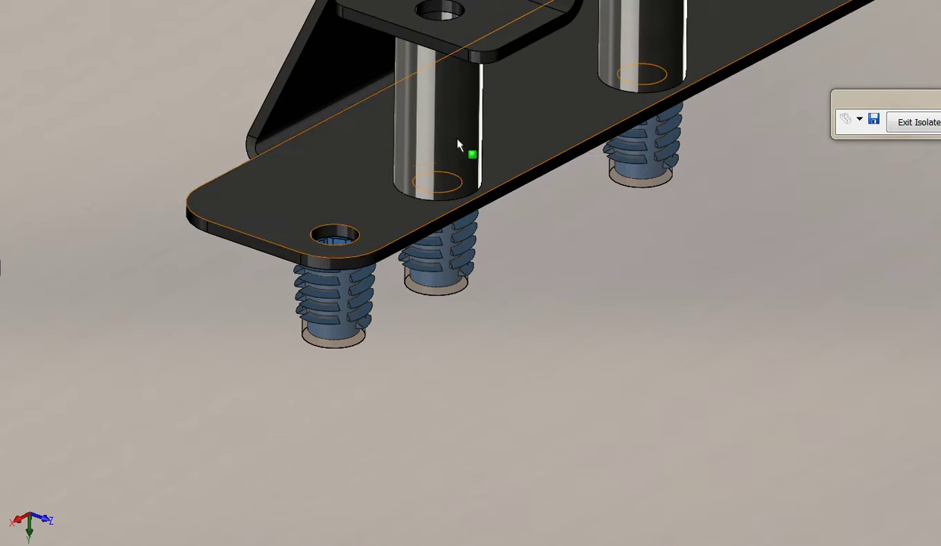
pyautogui.scroll(-3, 455, 152)
pyautogui.scroll(-3, 444, 164)
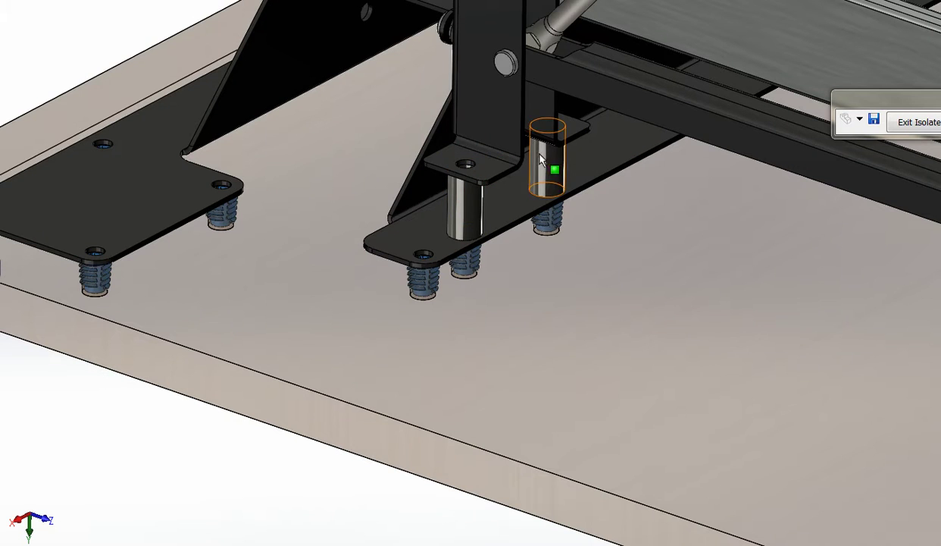
# Inspect the cabinet frame's spacers, drawer slides and cross braces along the rail
pyautogui.scroll(-5, 489, 199)
pyautogui.scroll(7, 660, 117)
pyautogui.scroll(-3, 644, 144)
pyautogui.scroll(4, 476, 233)
pyautogui.scroll(-4, 478, 210)
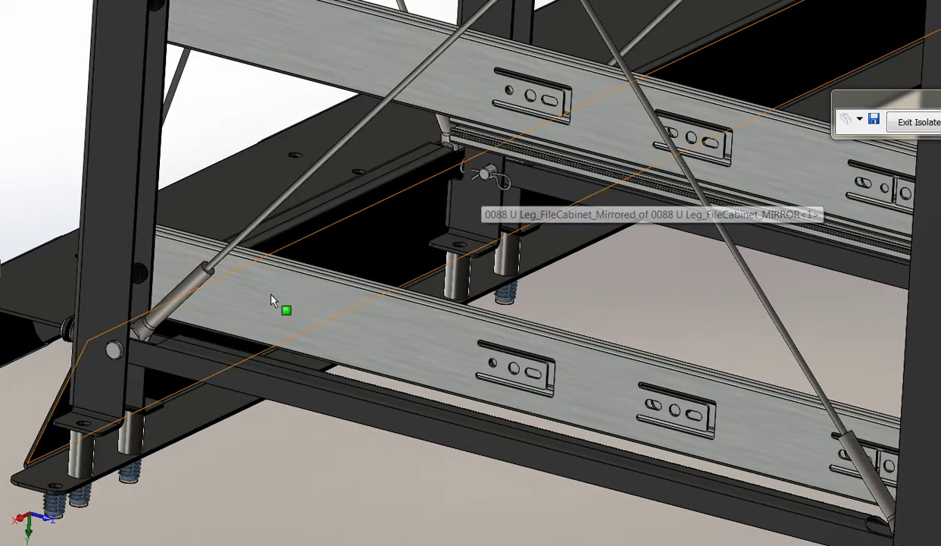
pyautogui.scroll(3, 144, 242)
pyautogui.scroll(-3, 379, 86)
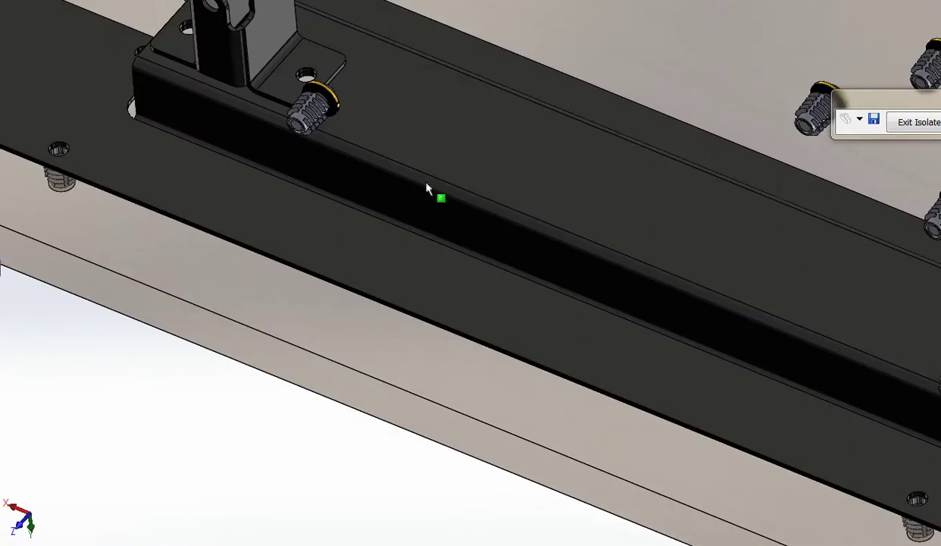
# Examine how the cabinet leg's foot sits on the opposite rail and where the end plate's threaded inserts are
pyautogui.scroll(3, 374, 125)
pyautogui.scroll(-4, 486, 141)
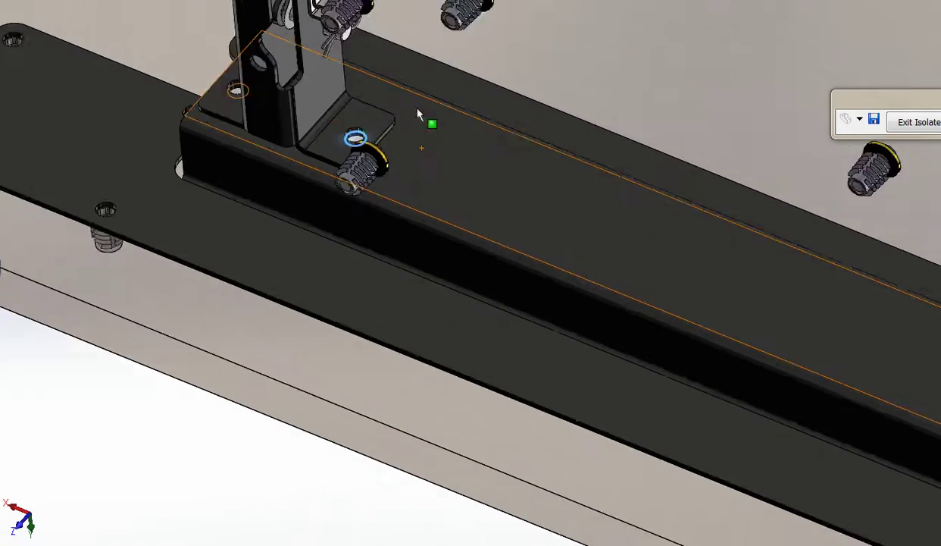
pyautogui.scroll(5, 804, 285)
pyautogui.moveTo(803, 432); pyautogui.dragTo(781, 392)
pyautogui.scroll(-4, 758, 379)
pyautogui.scroll(6, 291, 252)
pyautogui.moveTo(162, 180); pyautogui.dragTo(265, 197)
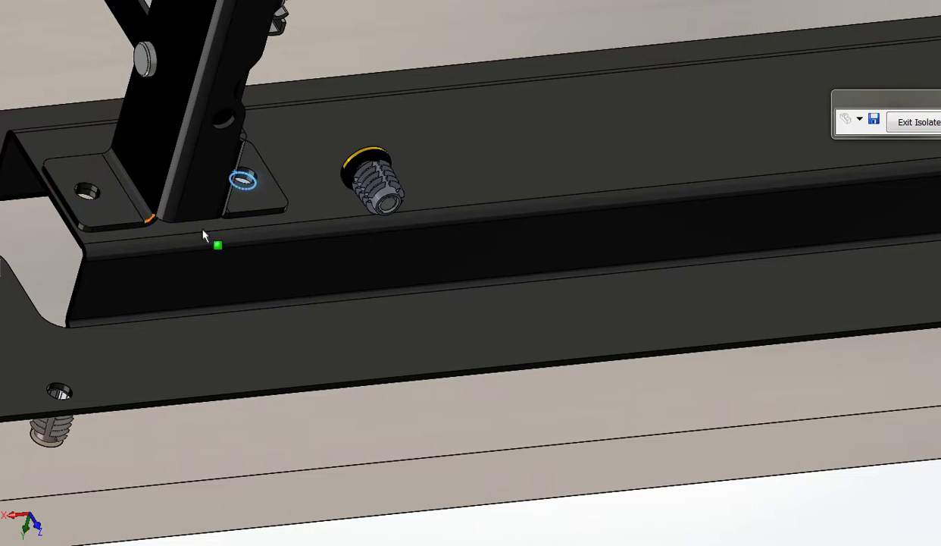
pyautogui.scroll(2, 254, 218)
pyautogui.scroll(-4, 109, 246)
pyautogui.scroll(3, 111, 250)
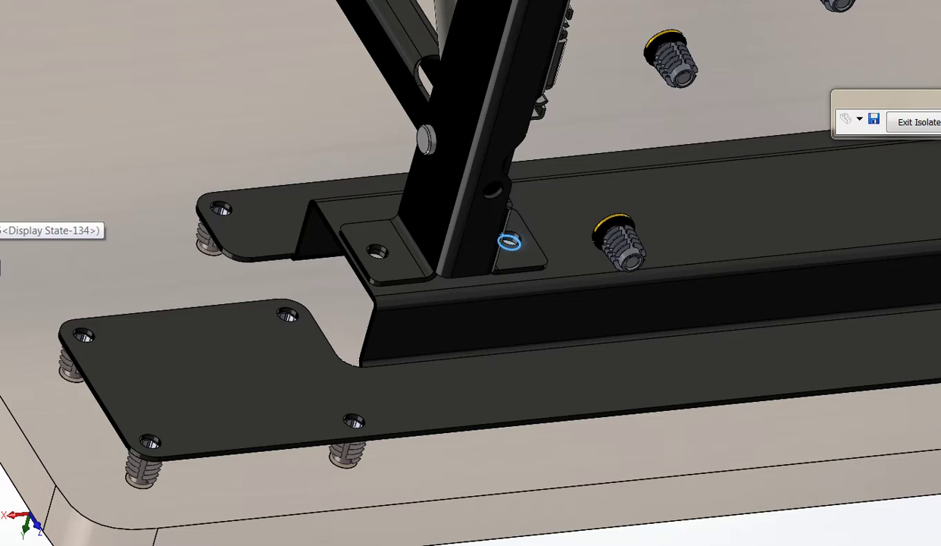
# Show the hidden desk leg, drawer front and fasteners, and select the button-head screw on the cabinet leg's foot
pyautogui.rightClick(0, 267)
pyautogui.click(0, 203)
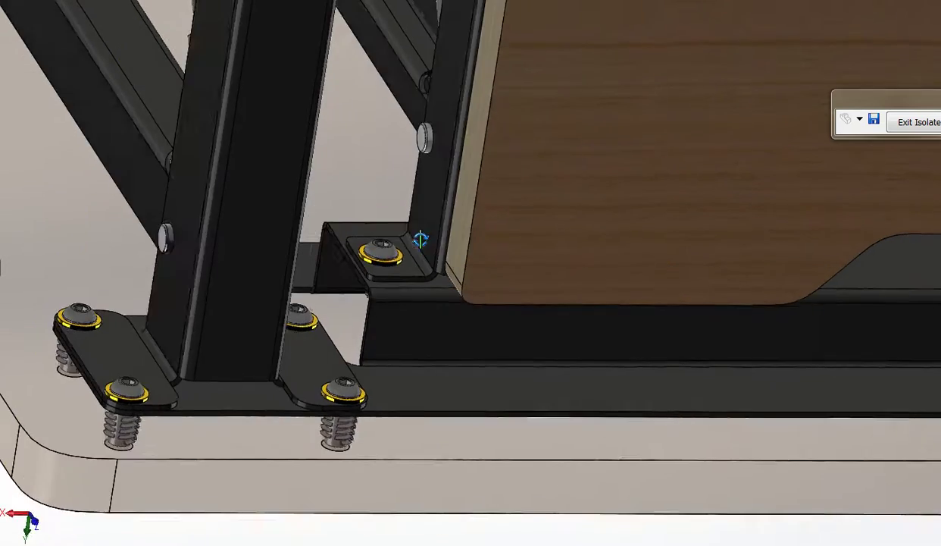
pyautogui.moveTo(420, 240); pyautogui.dragTo(429, 212)
pyautogui.scroll(-3, 387, 273)
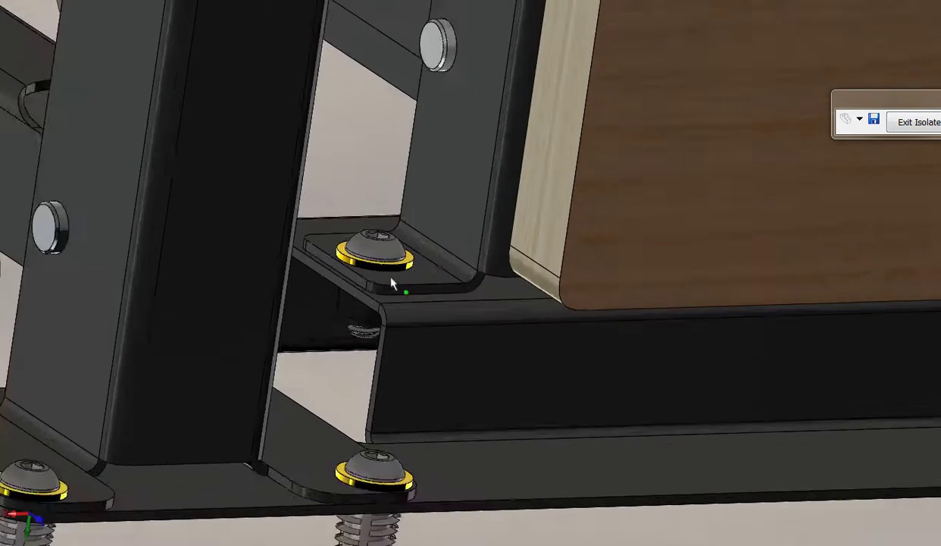
pyautogui.scroll(-2, 387, 278)
pyautogui.click(372, 235)
pyautogui.scroll(-2, 375, 222)
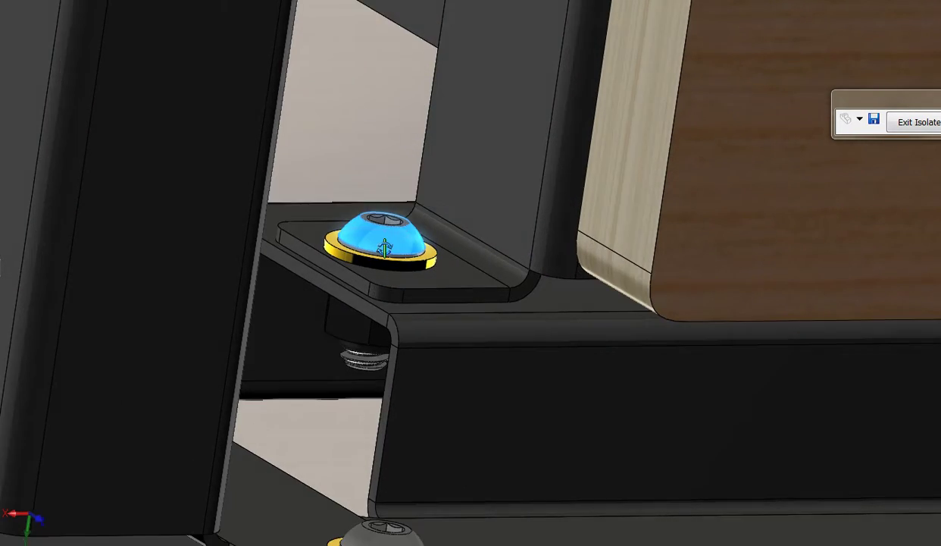
# Select the nut under the raised rail and examine how the bolt and washer clamp the cabinet leg's foot
pyautogui.moveTo(385, 248); pyautogui.dragTo(391, 268)
pyautogui.middleClick(385, 259)
pyautogui.scroll(3, 392, 266)
pyautogui.click(345, 322)
pyautogui.scroll(-3, 370, 317)
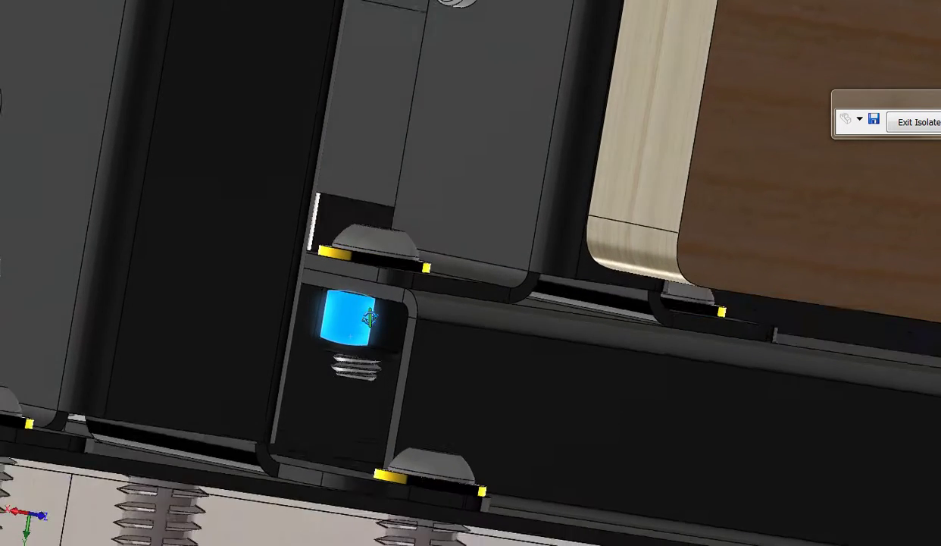
pyautogui.scroll(3, 369, 317)
pyautogui.scroll(-3, 363, 317)
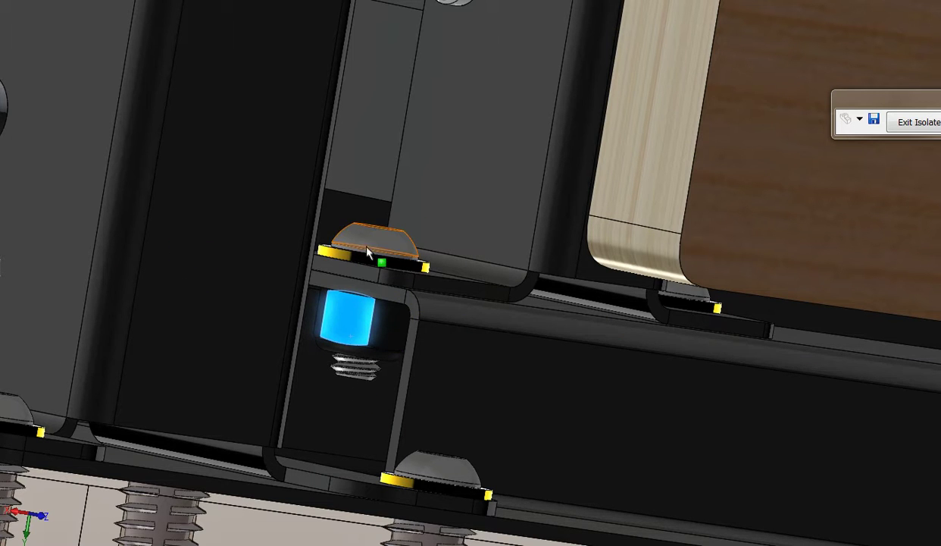
pyautogui.scroll(5, 371, 260)
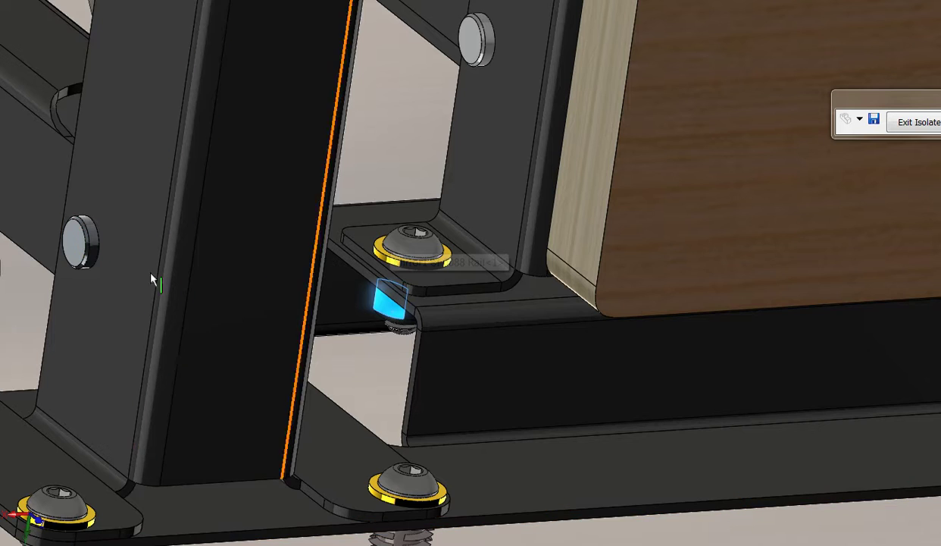
pyautogui.scroll(3, 251, 212)
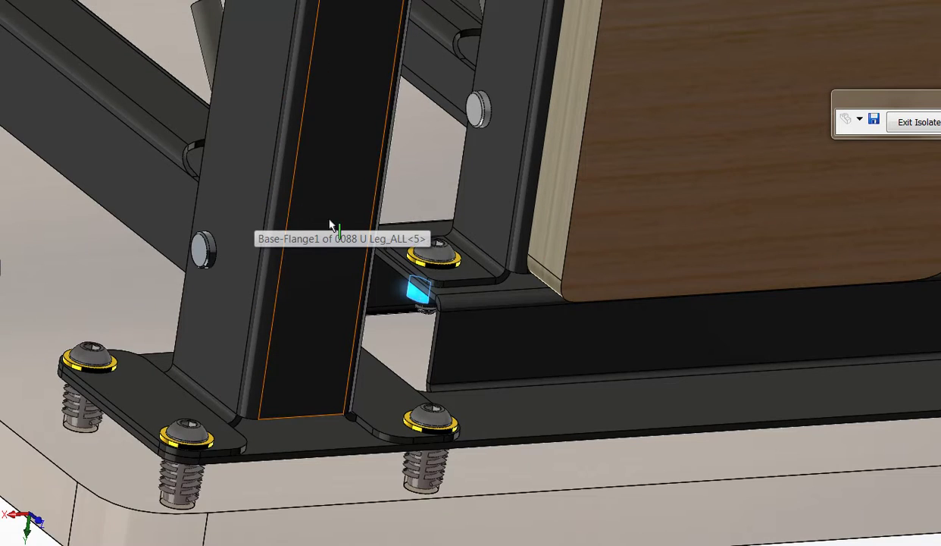
# Inspect the braced end frame of the desk and select the leg's foot flange bolted to the rail
pyautogui.scroll(5, 516, 143)
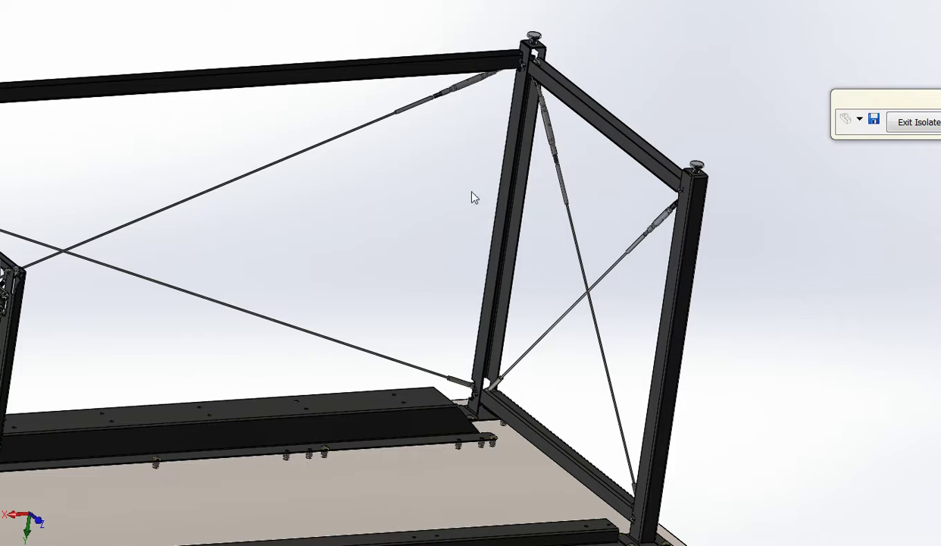
pyautogui.scroll(3, 251, 288)
pyautogui.scroll(-10, 620, 473)
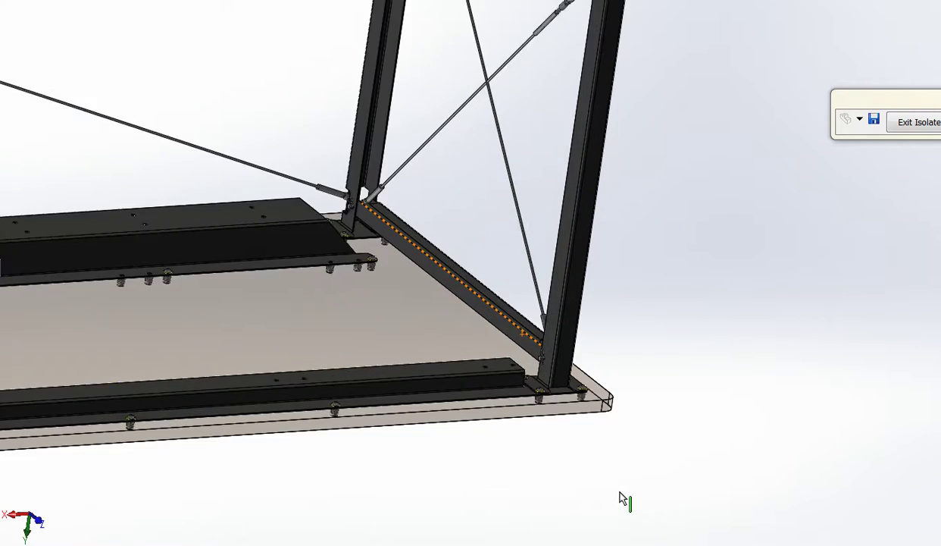
pyautogui.scroll(-5, 477, 311)
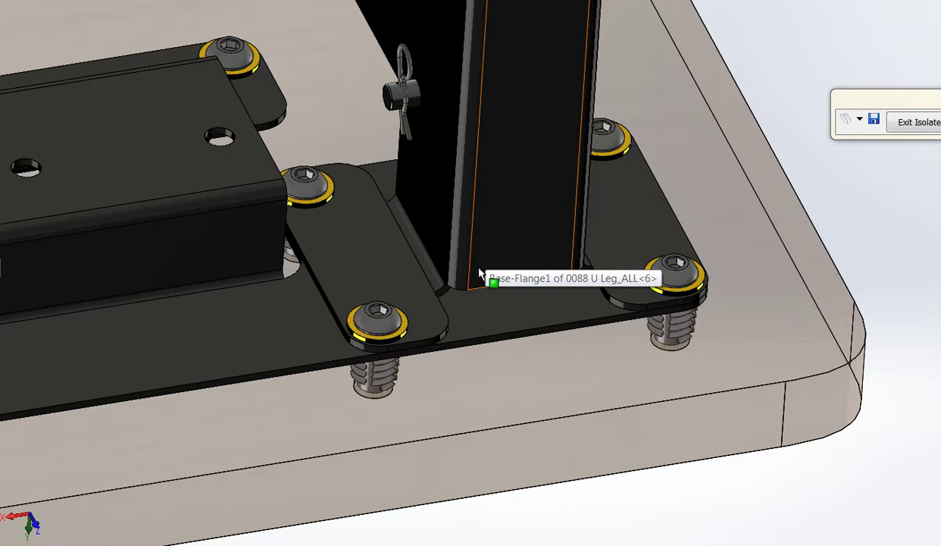
pyautogui.click(429, 329)
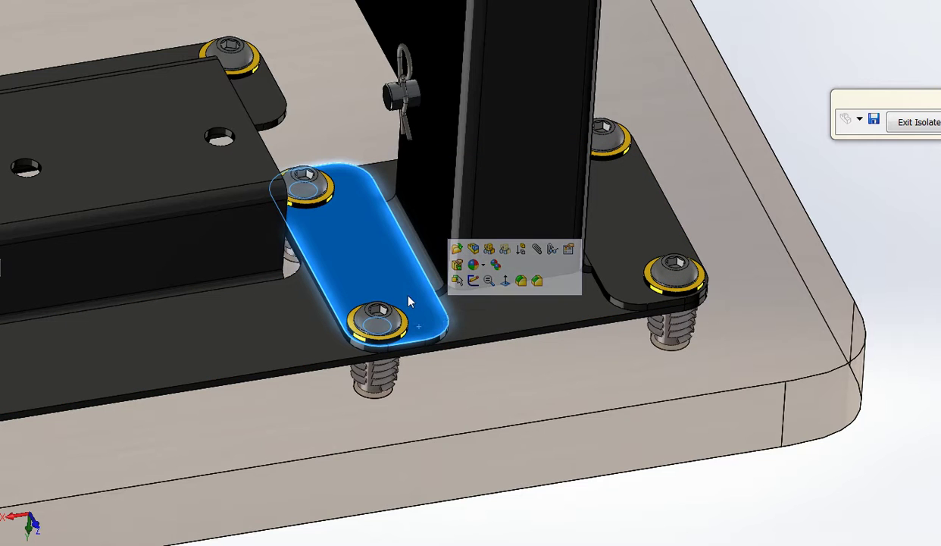
pyautogui.click(788, 155)
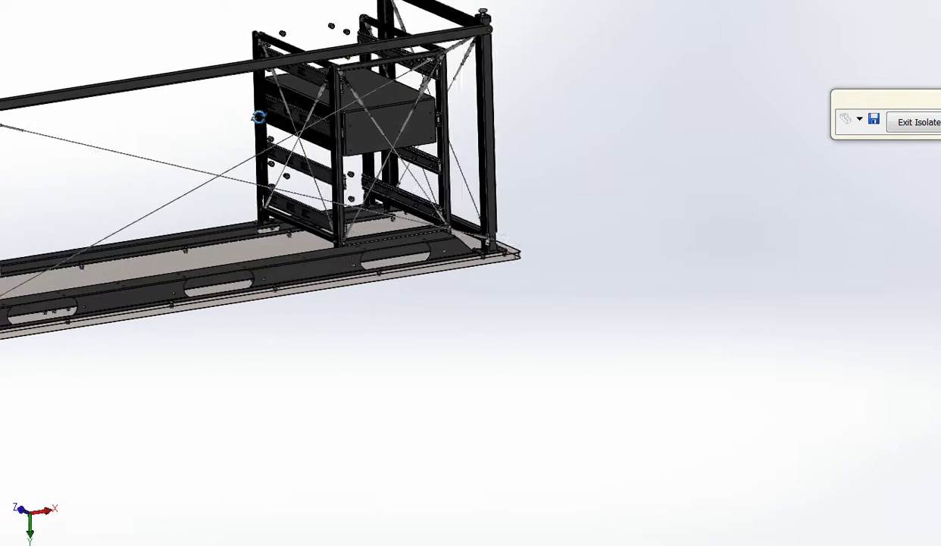
# Inspect the cross-brace joint at the frame corner, selecting its pin and the spacer rings beside the bracket
pyautogui.click(169, 86)
pyautogui.scroll(2, 187, 123)
pyautogui.scroll(-6, 98, 163)
pyautogui.scroll(4, 177, 217)
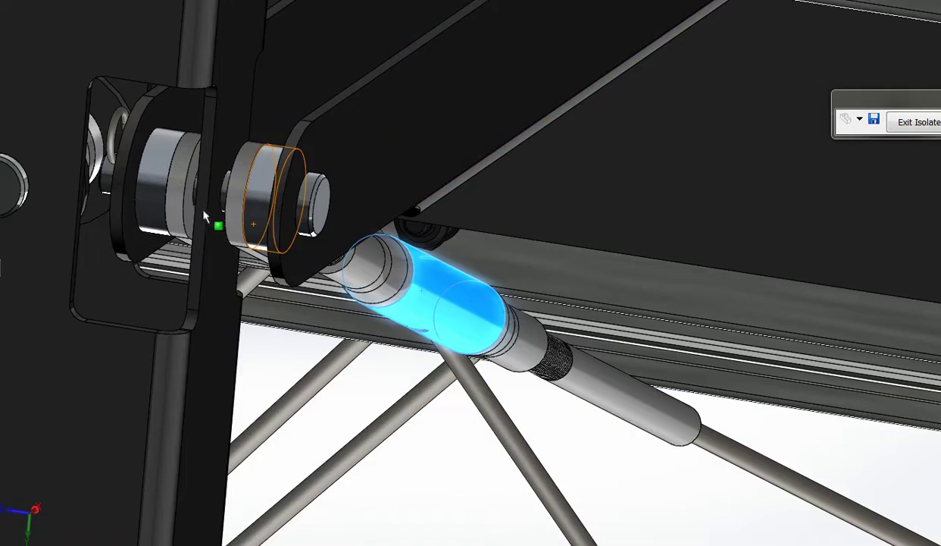
pyautogui.click(267, 182)
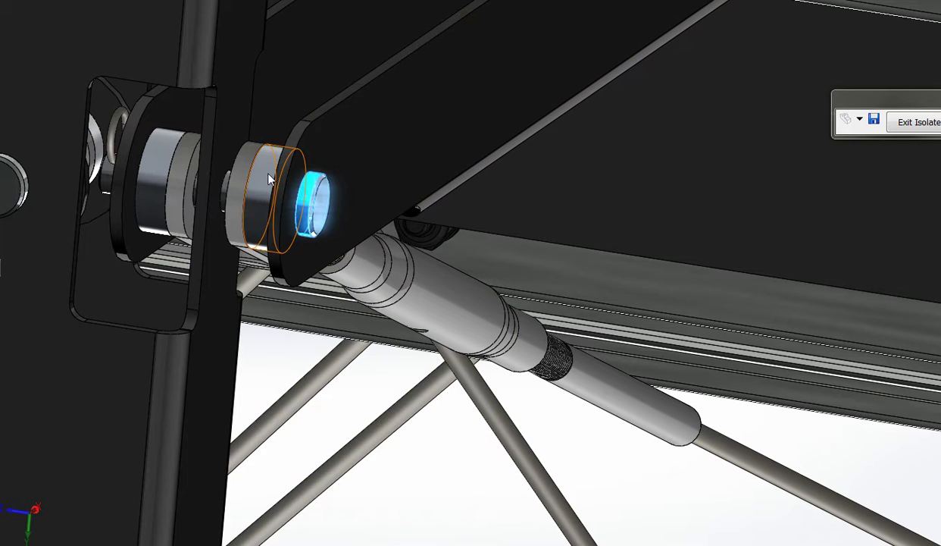
pyautogui.click(245, 164)
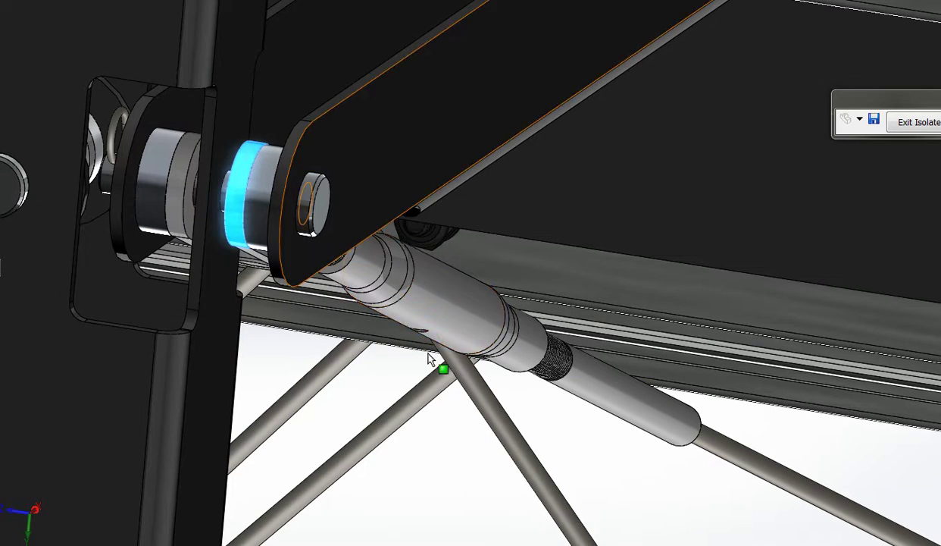
pyautogui.click(154, 152)
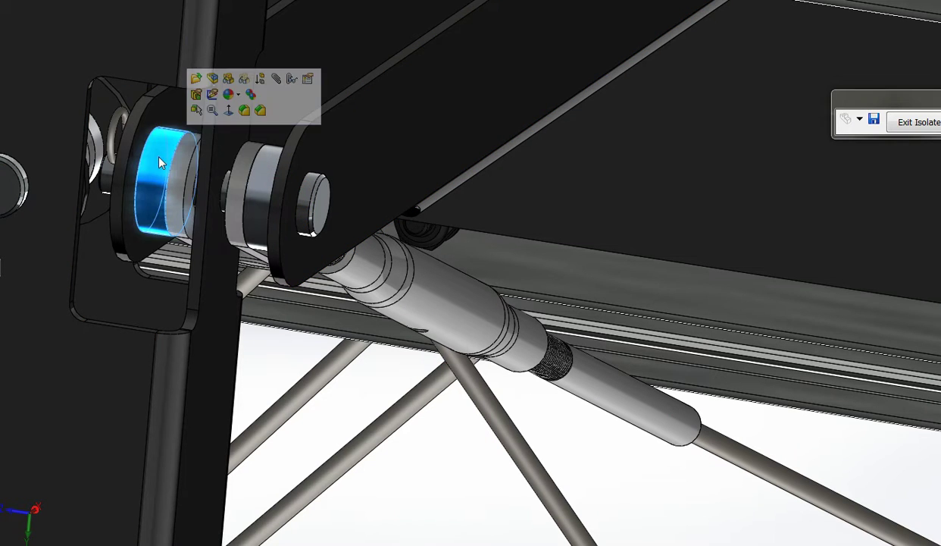
# Select the horizontal brace's rounded end and the retaining ring on the pin at the frame corner joint
pyautogui.click(123, 173)
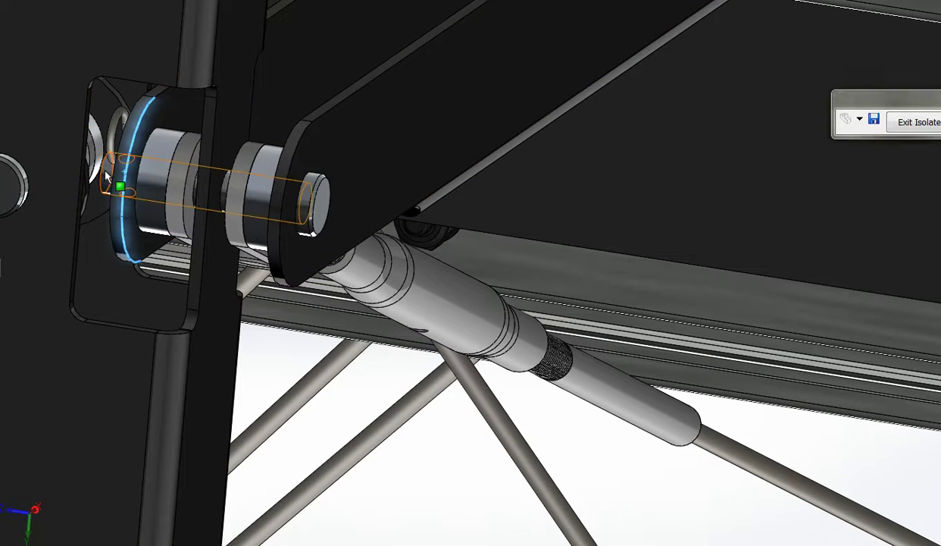
pyautogui.moveTo(105, 172); pyautogui.dragTo(119, 149)
pyautogui.click(118, 132)
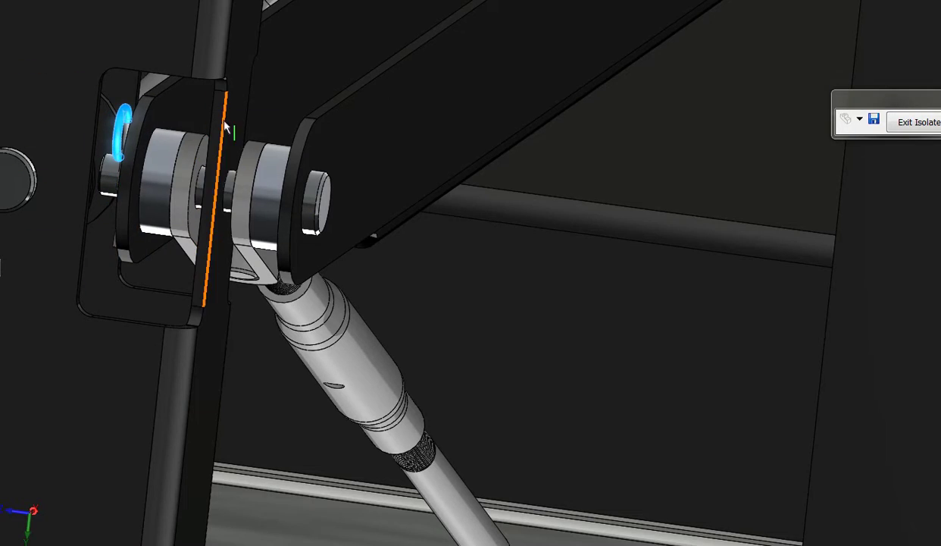
# Inspect the lower cross-brace joint above the leg's foot by the tabletop and select the pin passing through the leg
pyautogui.scroll(10, 242, 126)
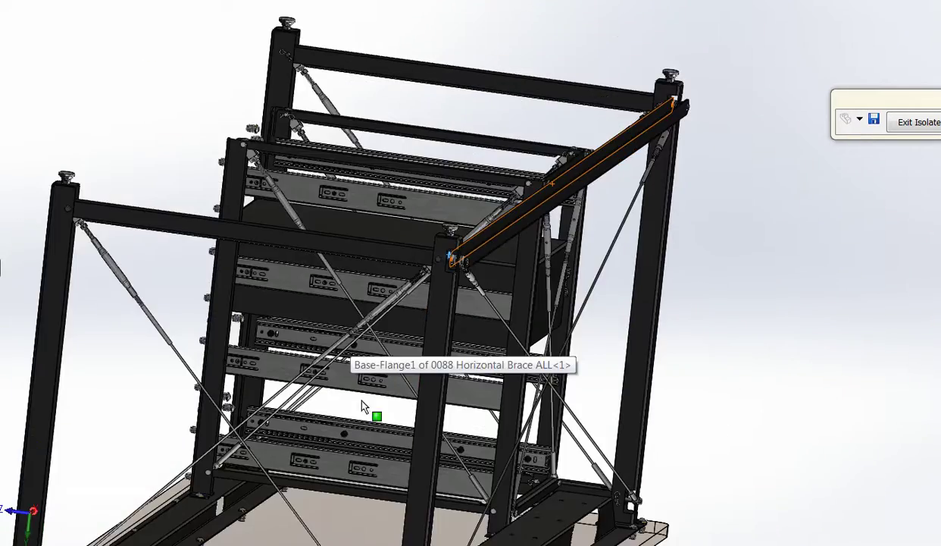
pyautogui.scroll(-10, 411, 466)
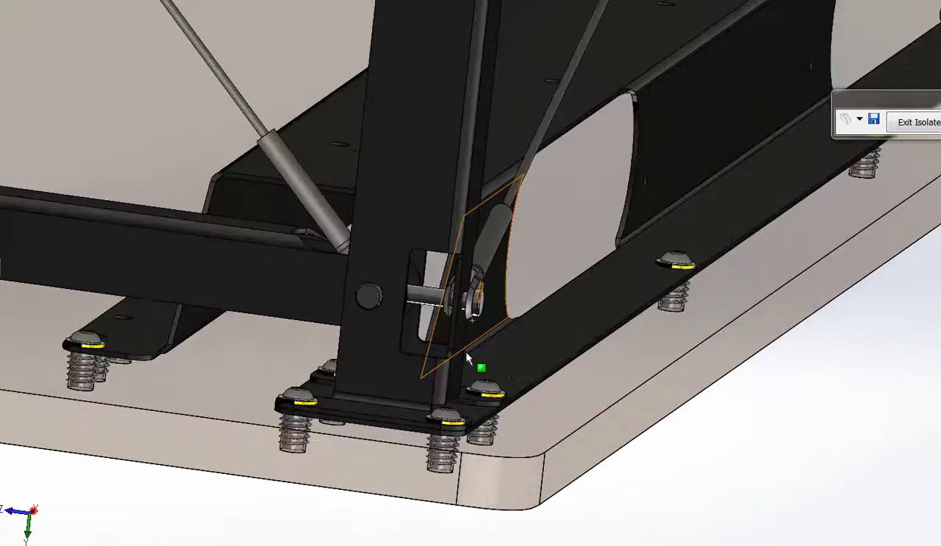
pyautogui.scroll(-5, 468, 360)
pyautogui.click(401, 210)
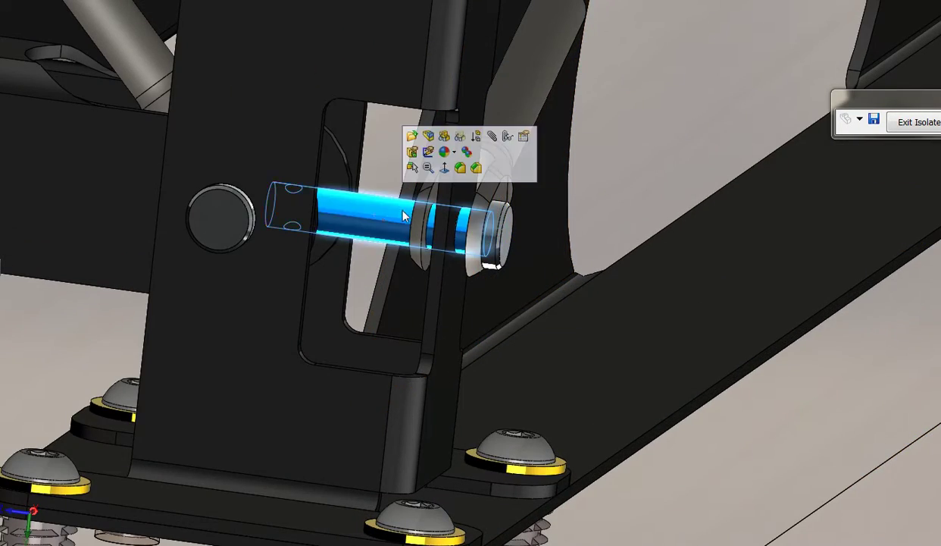
pyautogui.moveTo(402, 209); pyautogui.dragTo(371, 226)
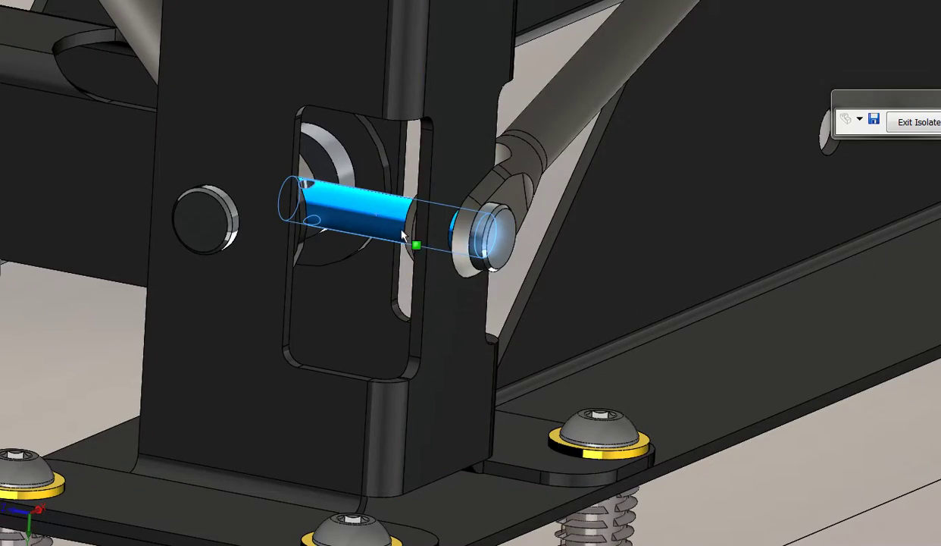
pyautogui.press('Left')
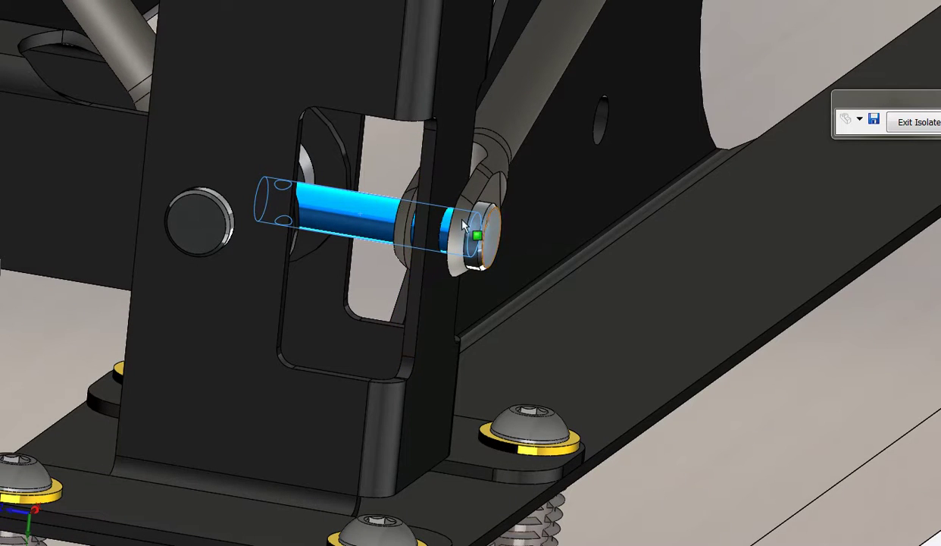
# Select the brace's fork end, the leg's side face between its prongs, and the pin joining them
pyautogui.click(474, 187)
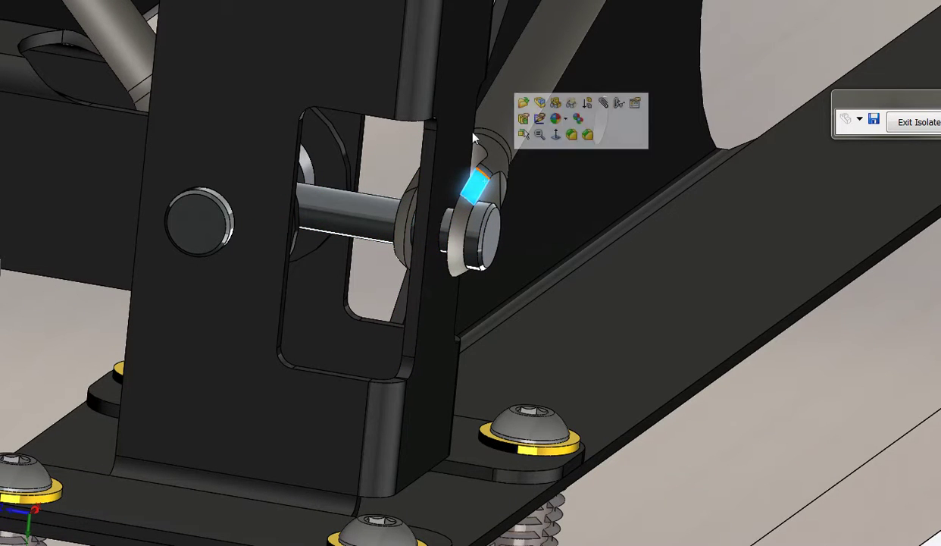
pyautogui.click(434, 188)
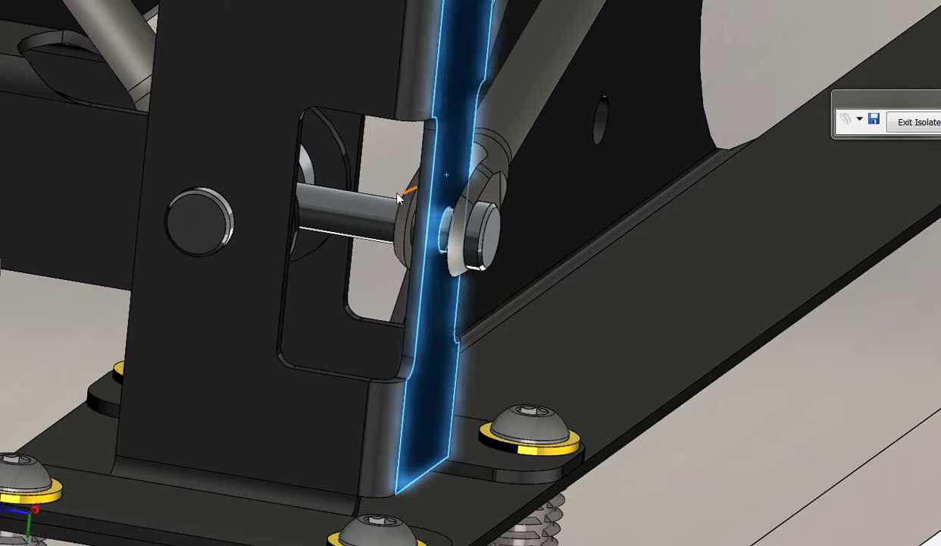
pyautogui.click(379, 213)
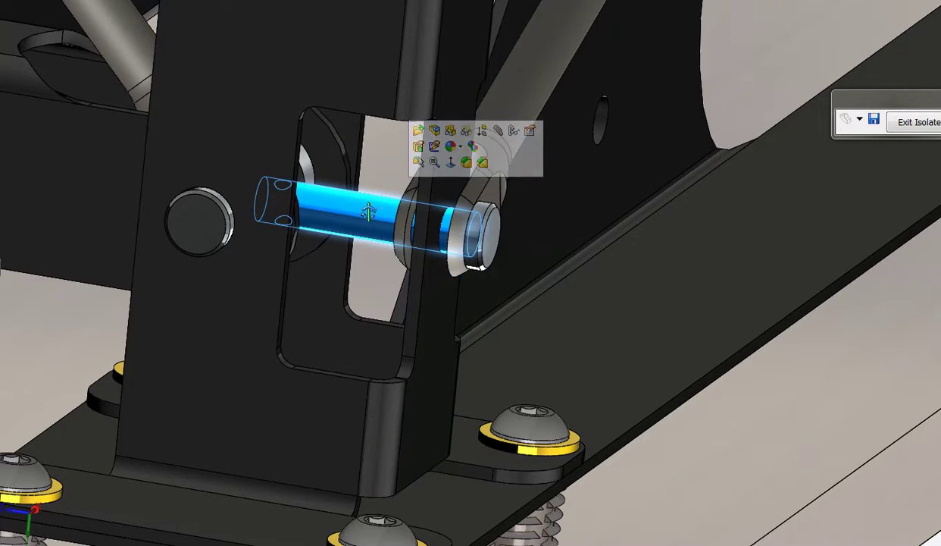
# Inspect the closed-body turnbuckle on the long cross brace, selecting its body and the small hole in it
pyautogui.moveTo(371, 211); pyautogui.dragTo(272, 315)
pyautogui.click(491, 45)
pyautogui.moveTo(383, 221); pyautogui.dragTo(465, 178)
pyautogui.scroll(15, 430, 210)
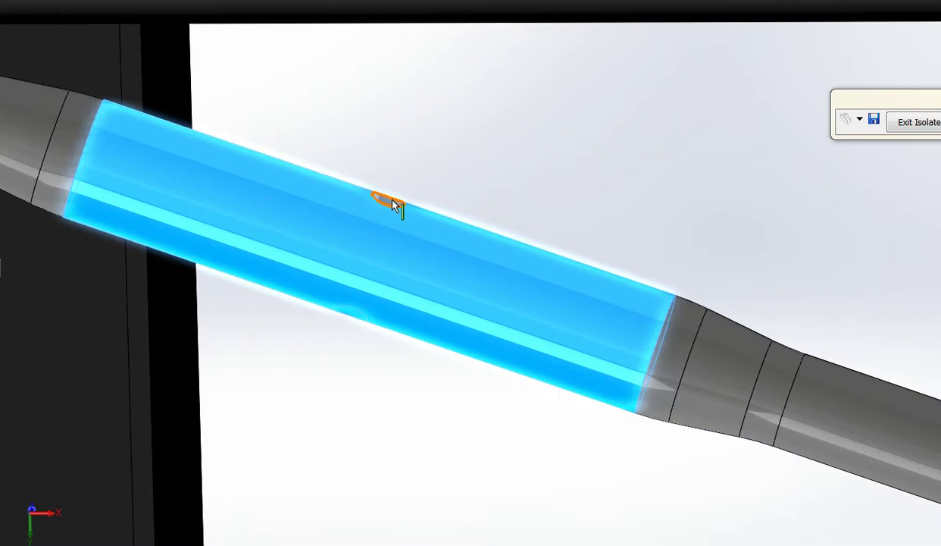
pyautogui.click(391, 204)
# Examine how the long turnbuckle braces cross between the end frames beneath the horizontal brace and past the file cabinet
pyautogui.scroll(8, 362, 218)
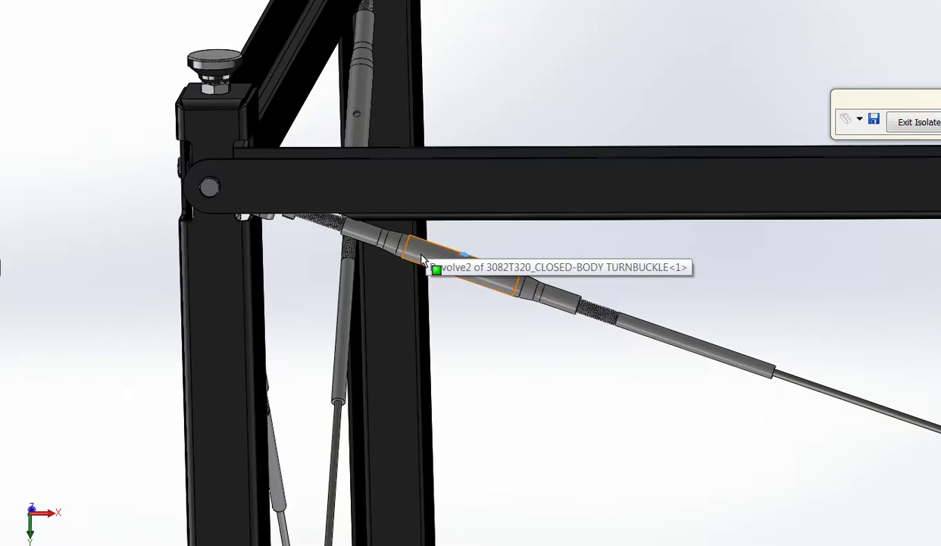
pyautogui.scroll(2, 422, 260)
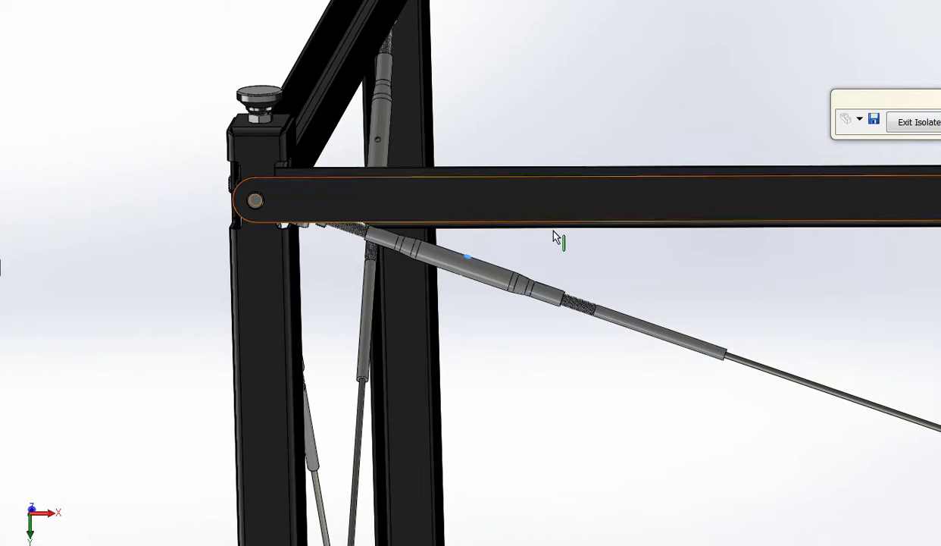
pyautogui.scroll(2, 576, 273)
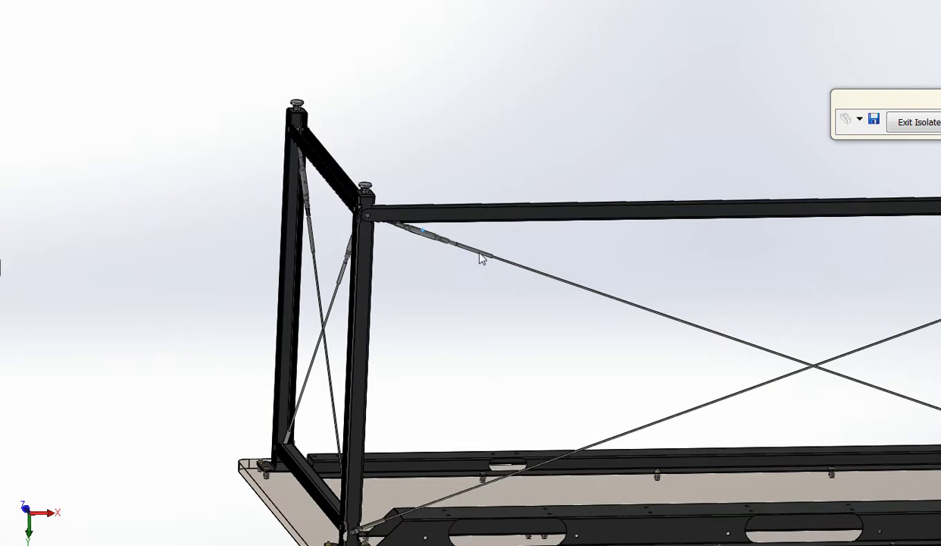
pyautogui.scroll(1, 475, 264)
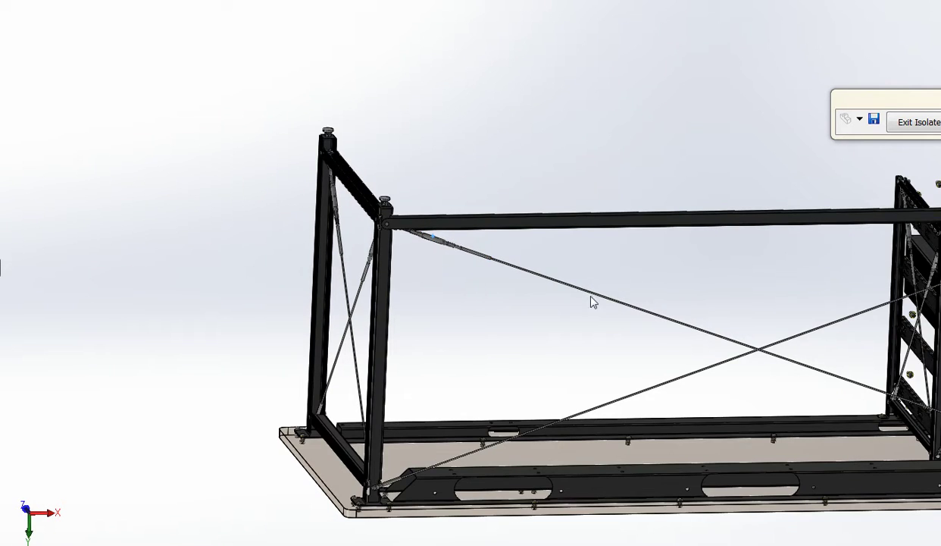
pyautogui.scroll(-3, 576, 292)
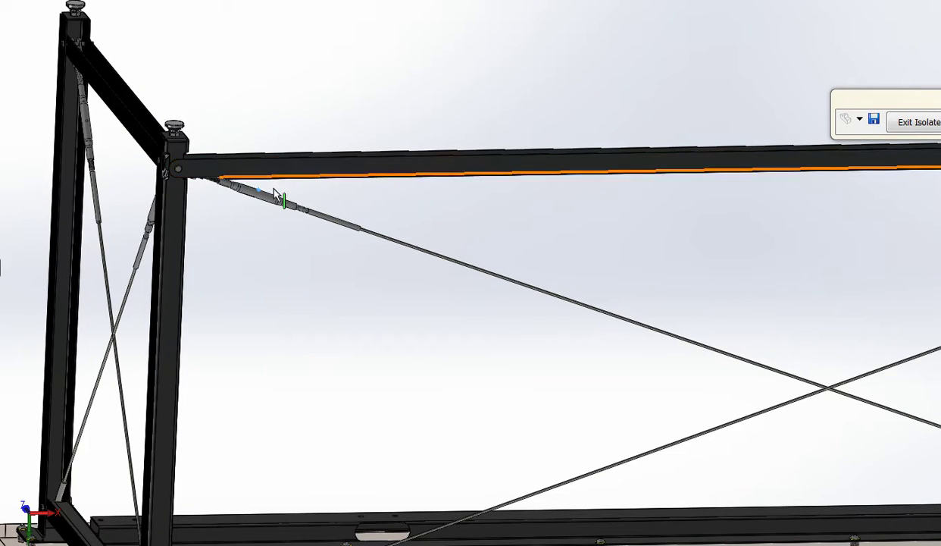
pyautogui.scroll(2, 612, 315)
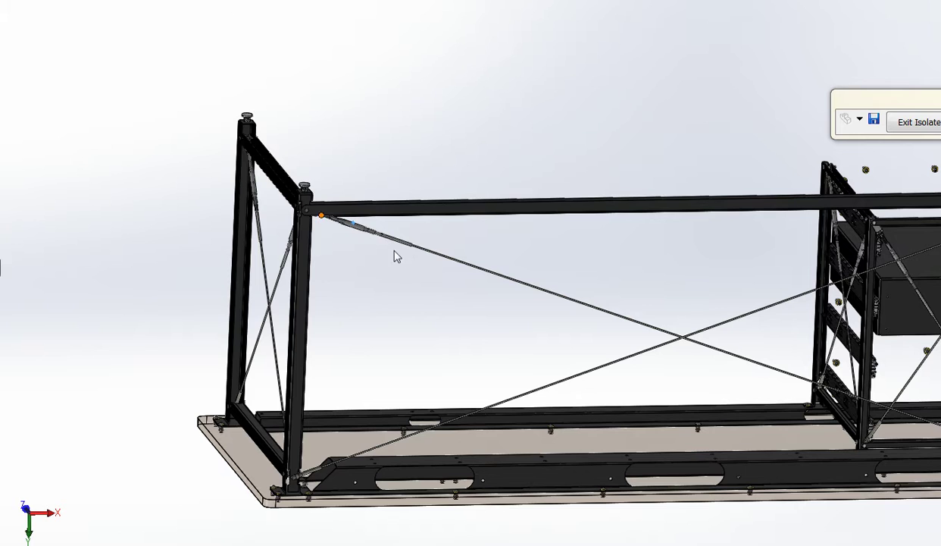
pyautogui.scroll(-3, 578, 300)
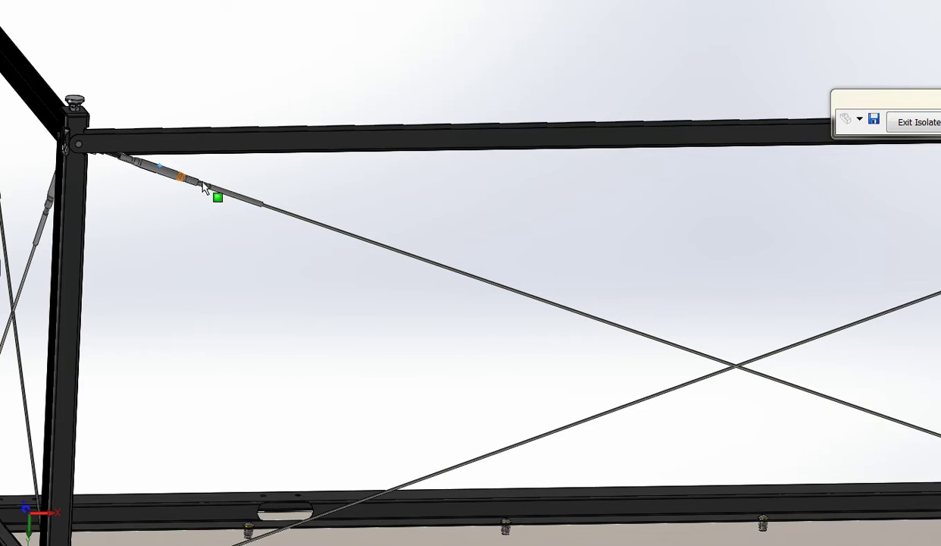
pyautogui.scroll(2, 280, 204)
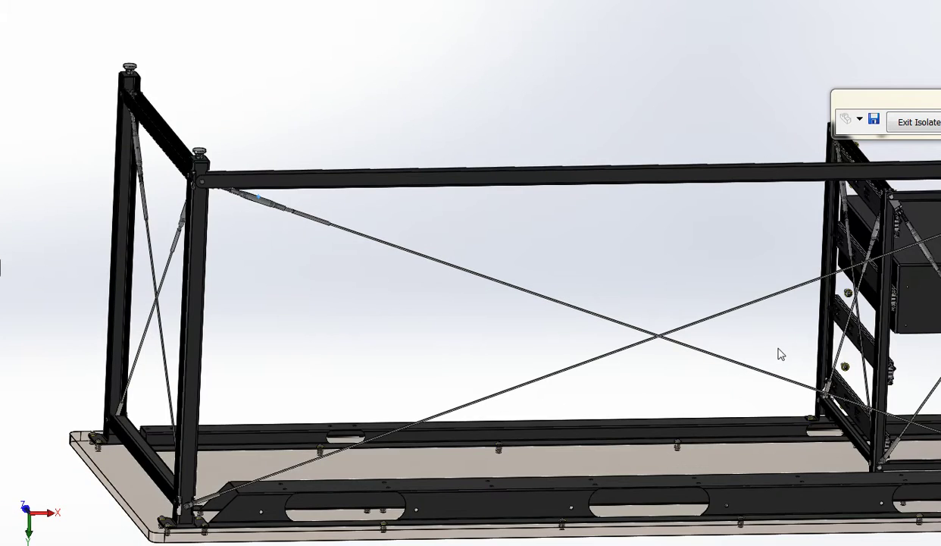
pyautogui.scroll(2, 715, 327)
pyautogui.scroll(-2, 740, 404)
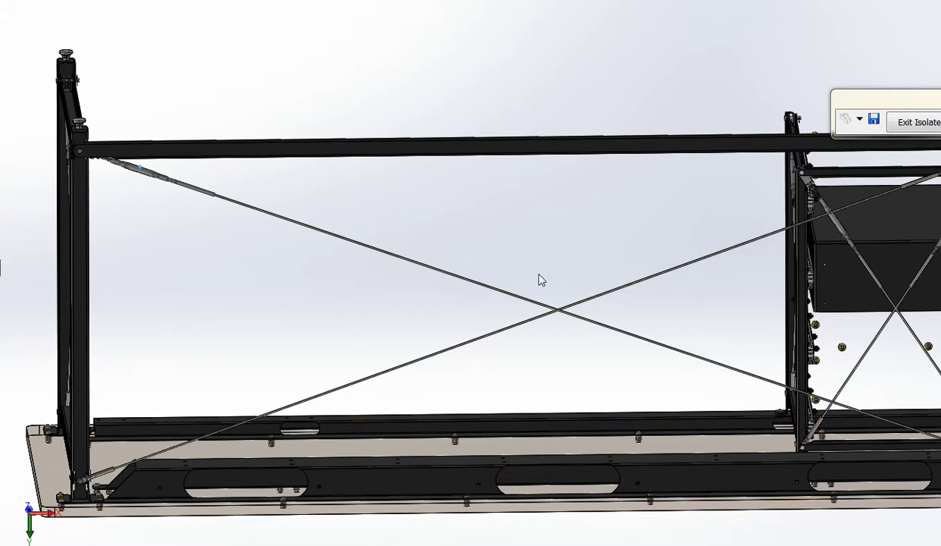
pyautogui.scroll(3, 483, 267)
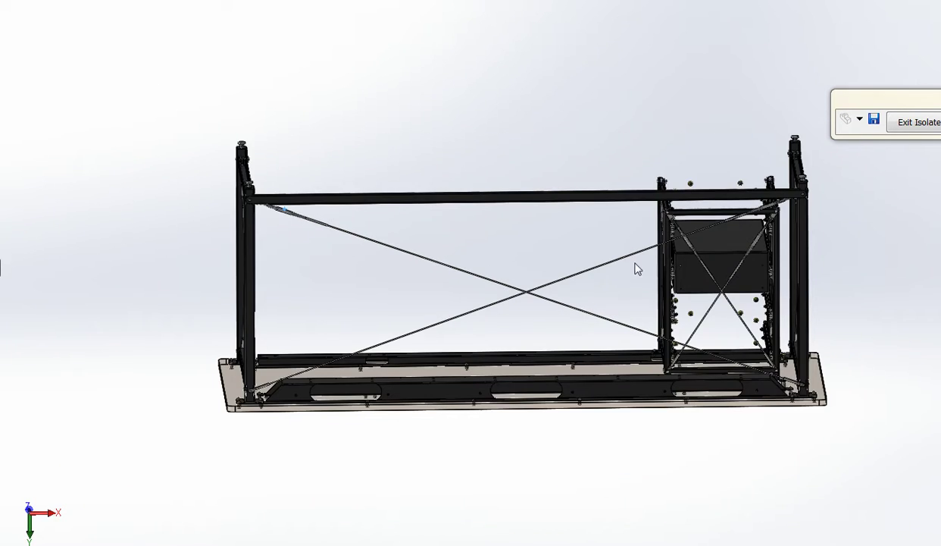